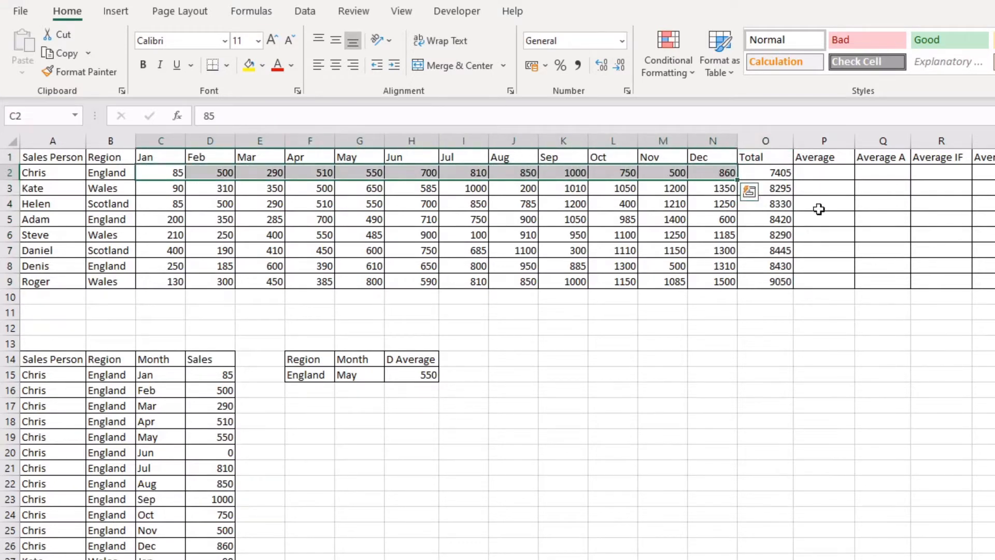
left_click(823, 173)
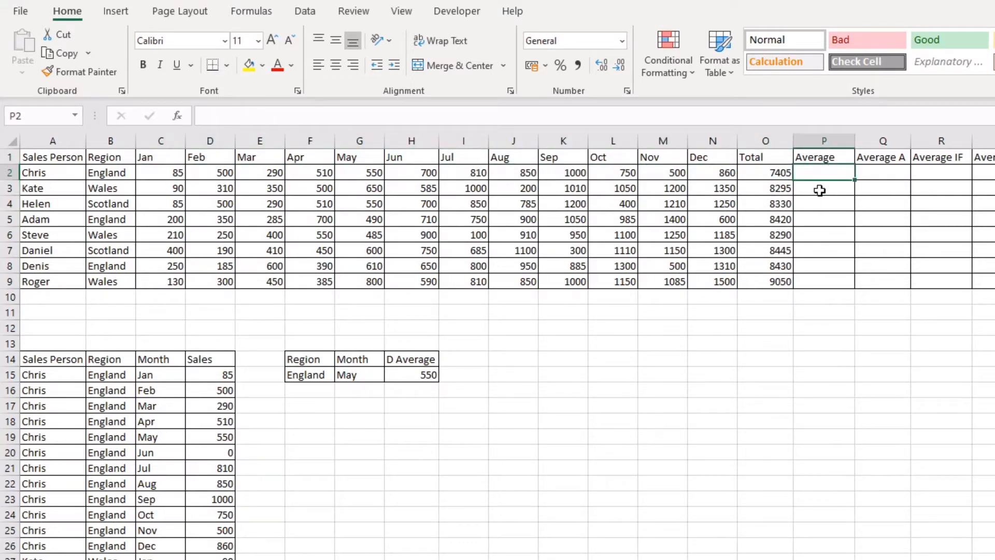
left_click(769, 172)
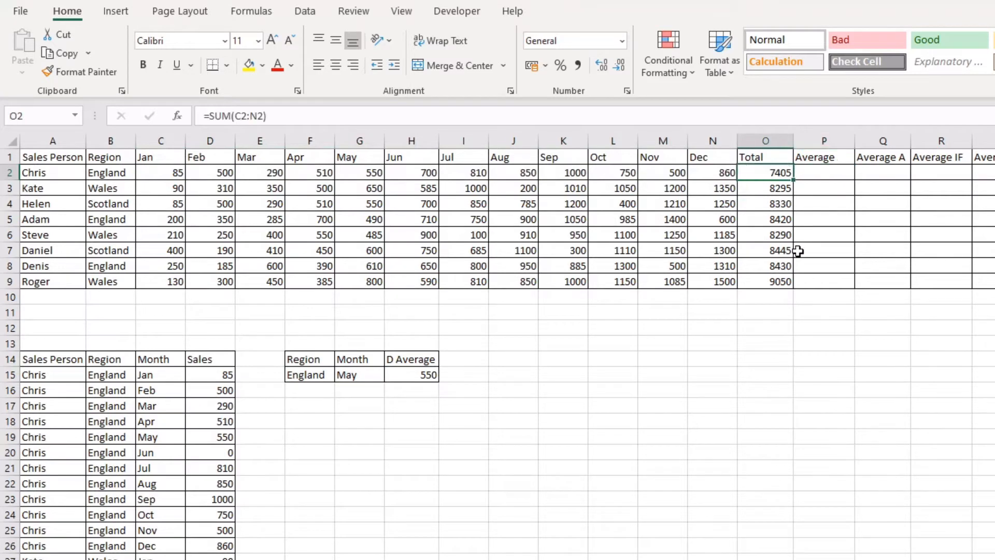
left_click_drag(158, 175, 703, 178)
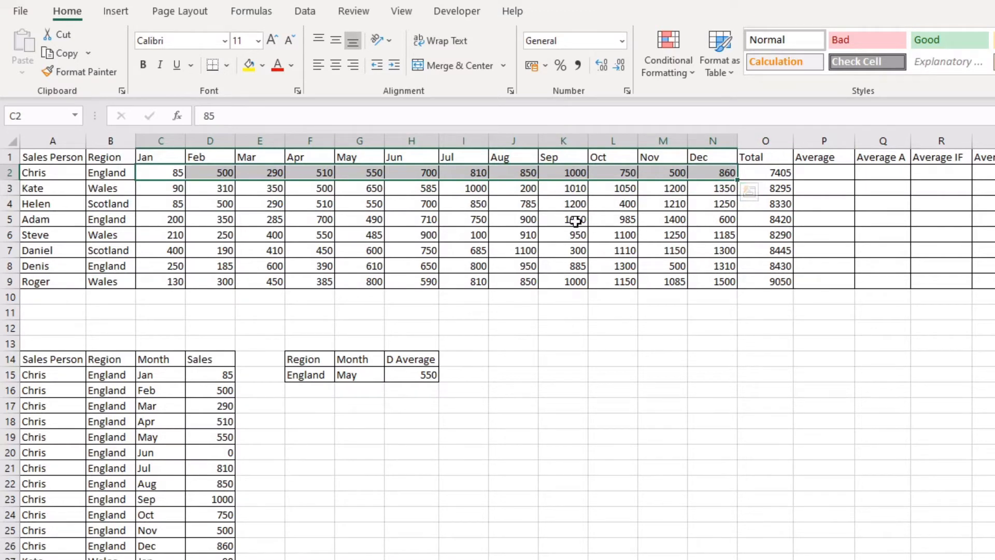
left_click(814, 172)
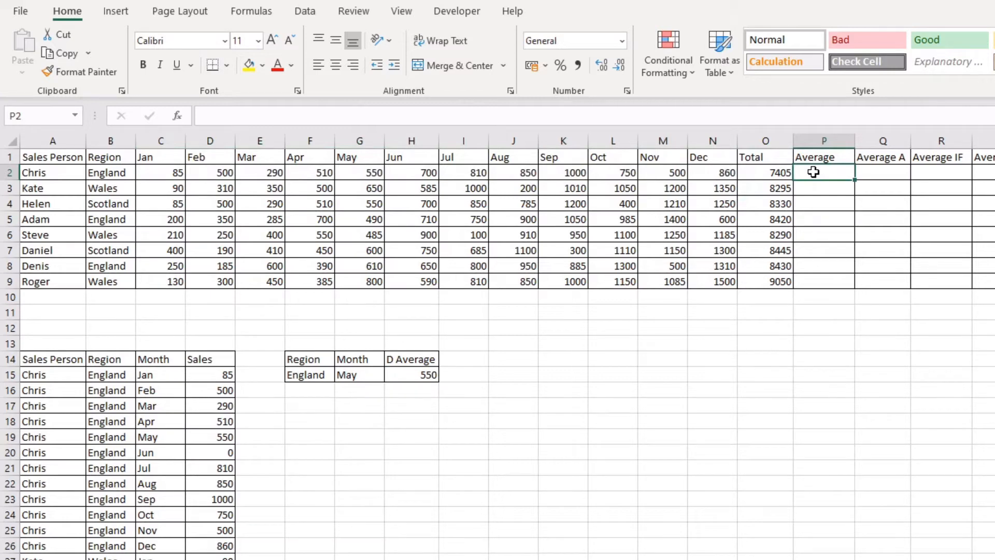
left_click_drag(166, 173, 707, 173)
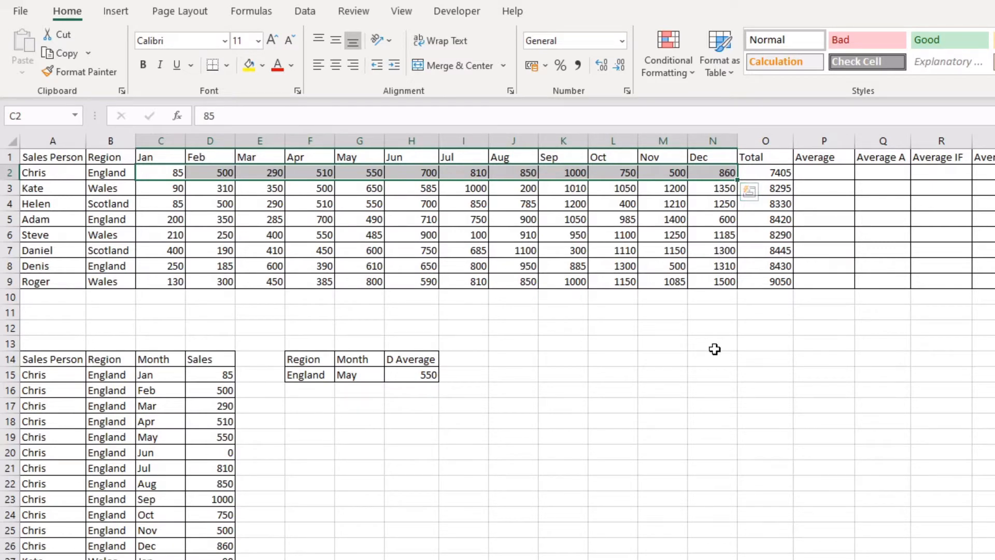
Step: Try averaging the first salesperson's monthly sales in P2 with =SUM(C2:N2)/COUNT(C2:N2), and clear the cell again
left_click(823, 176)
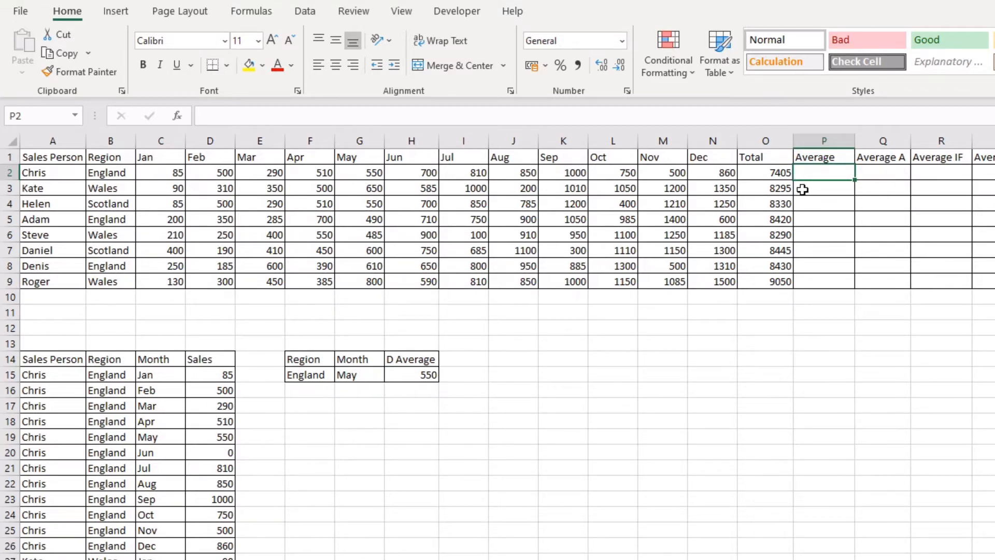
type("=sum(")
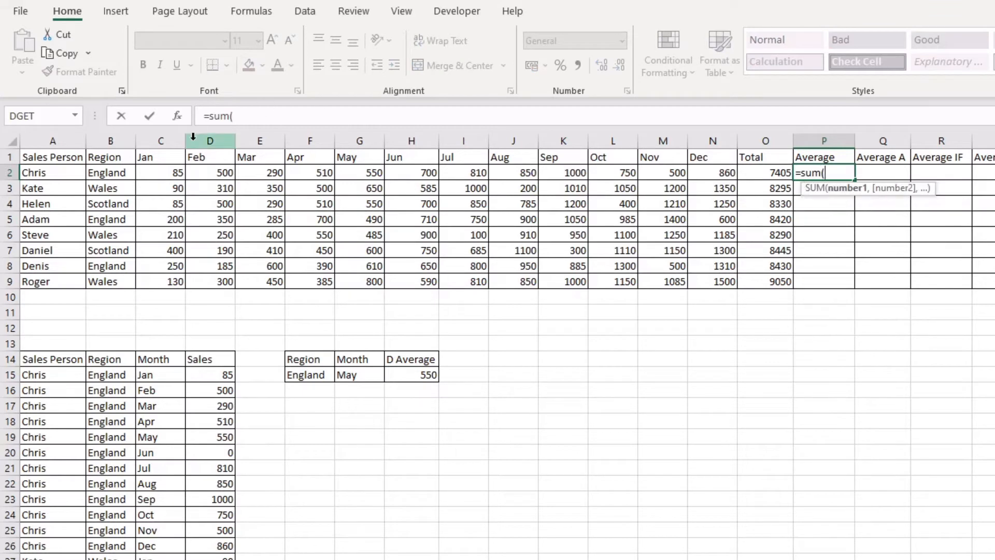
left_click_drag(165, 172, 718, 169)
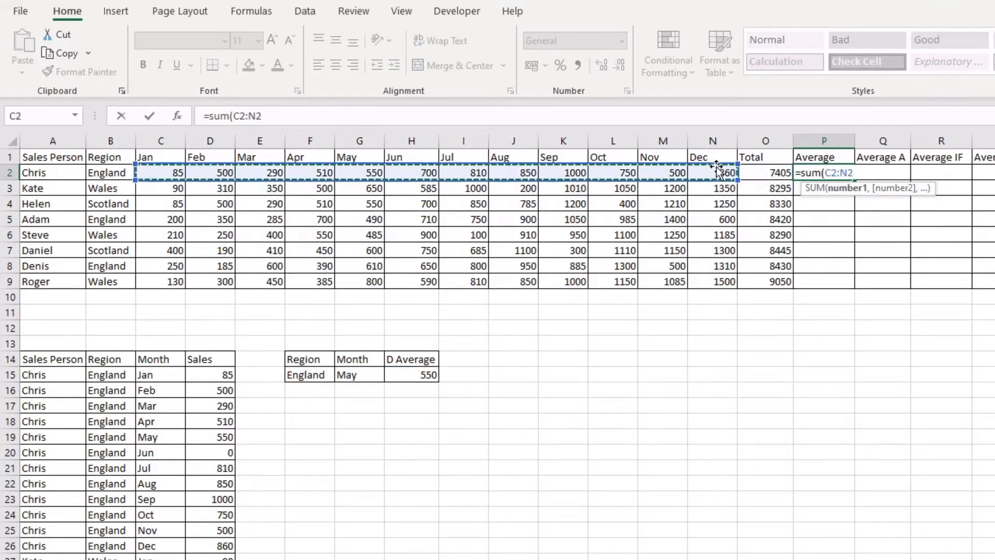
type(")")
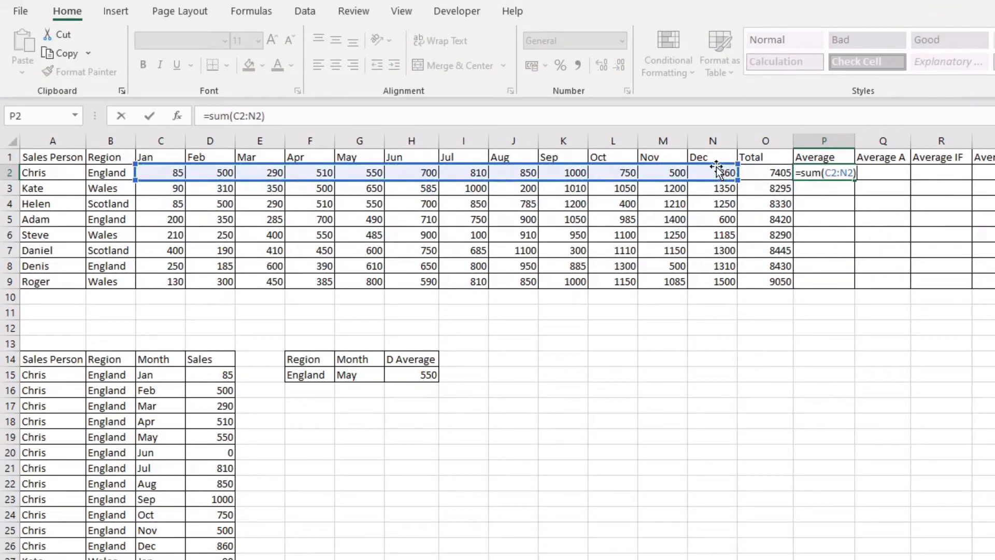
type("/count(")
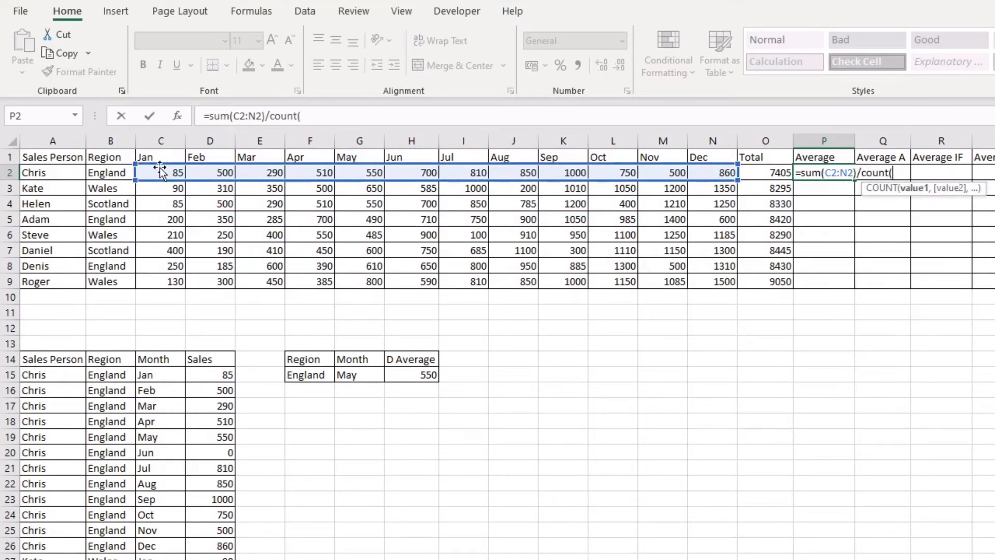
left_click_drag(158, 166, 708, 172)
key("Return")
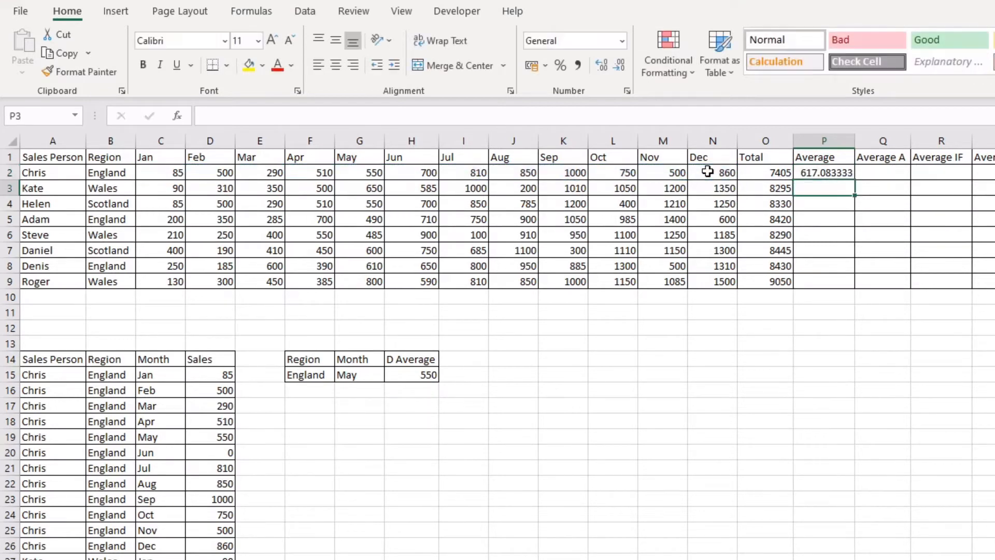
left_click(843, 173)
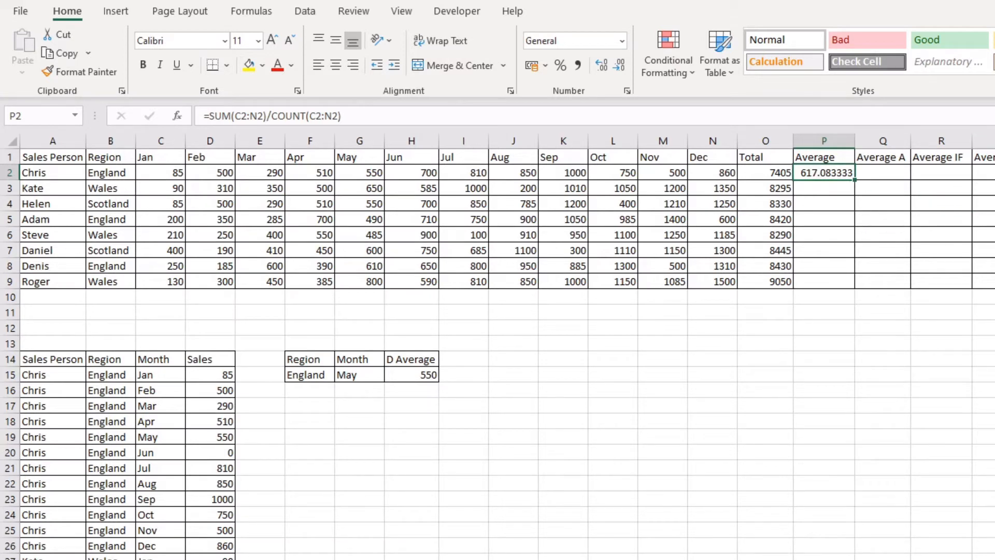
key("Delete")
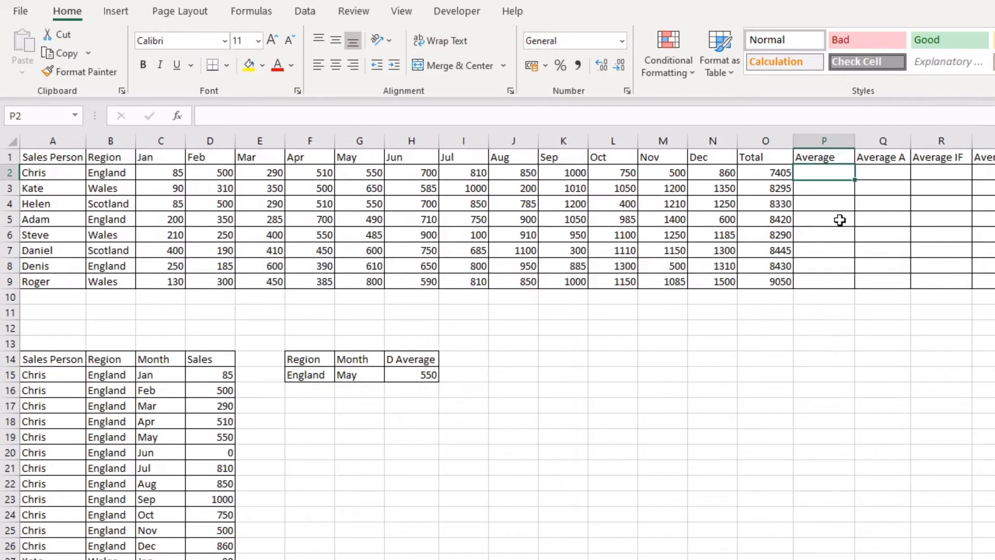
Step: Start an AVERAGE formula in P2 over the January to December range C2:N2
type("=averag")
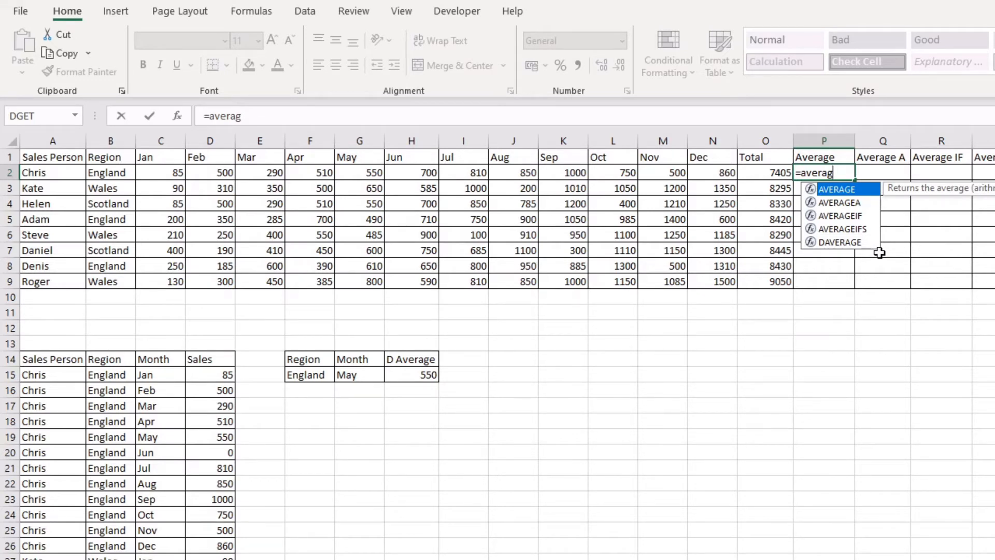
double_click(862, 190)
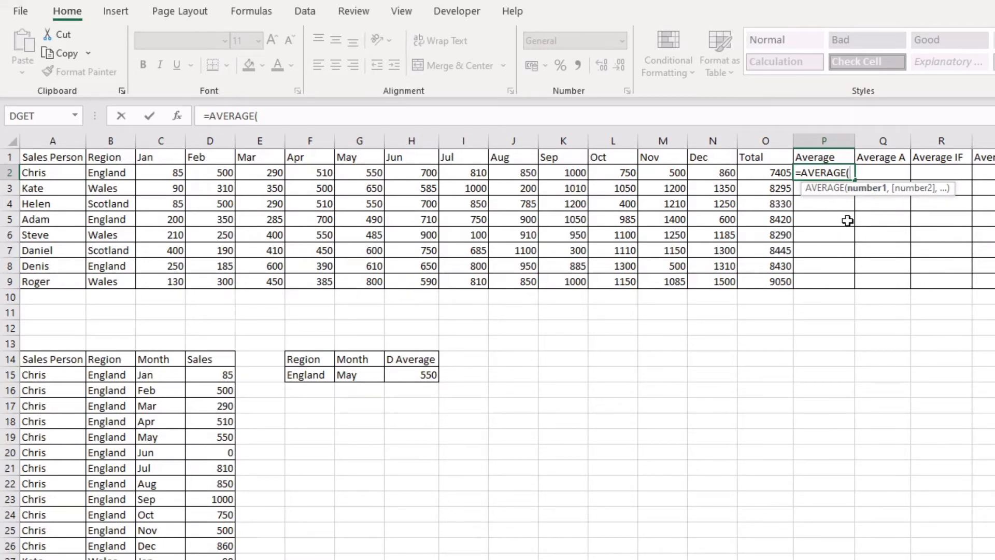
left_click_drag(152, 173, 695, 169)
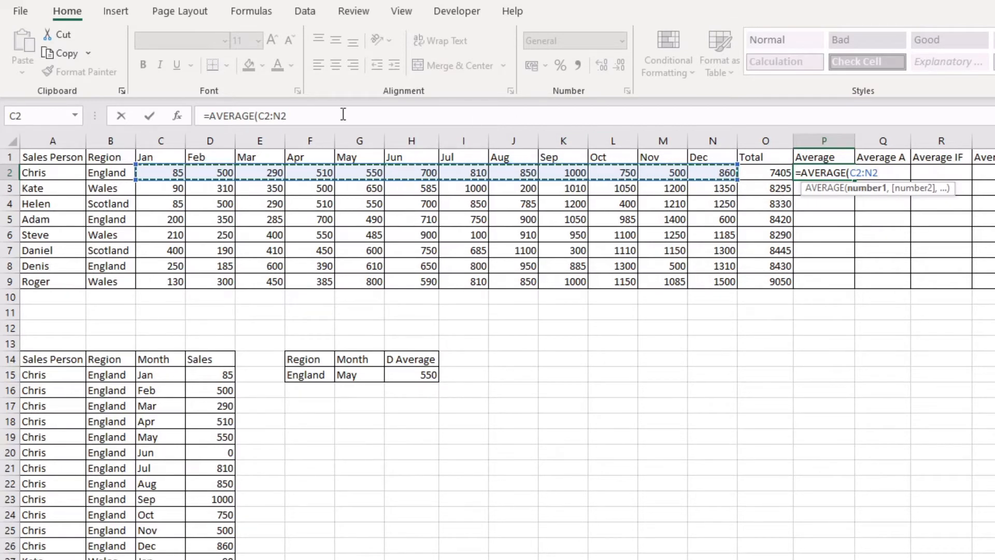
Step: Remove the range from the unfinished AVERAGE formula in P2 and re-enter it as C2:N2
key("BackSpace")
key("BackSpace")
key("BackSpace")
key("BackSpace")
key("BackSpace")
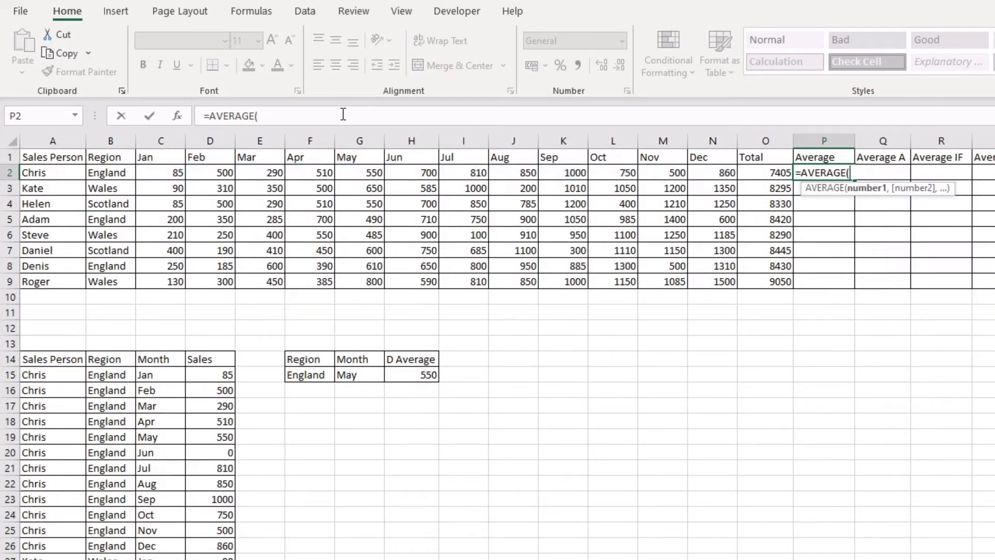
type("C2")
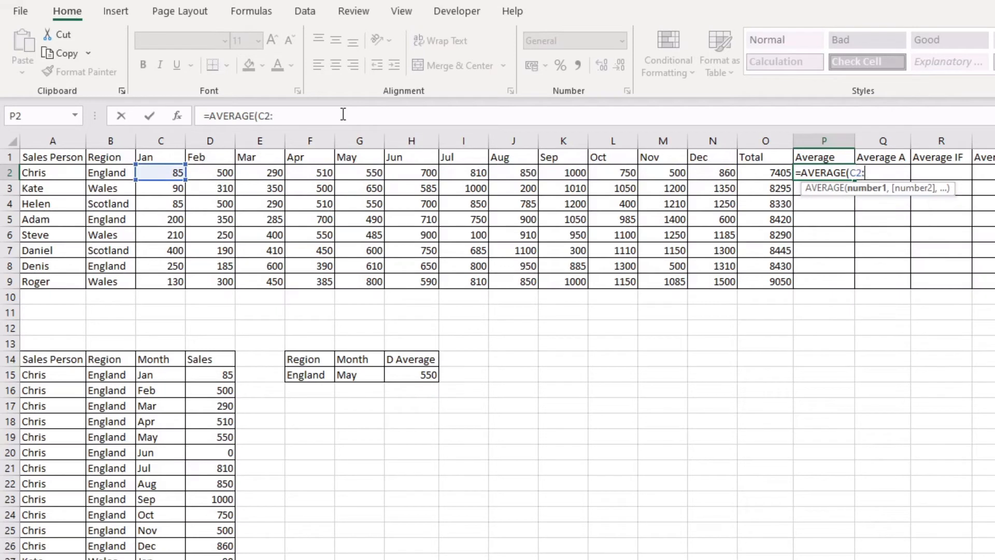
type(":N2")
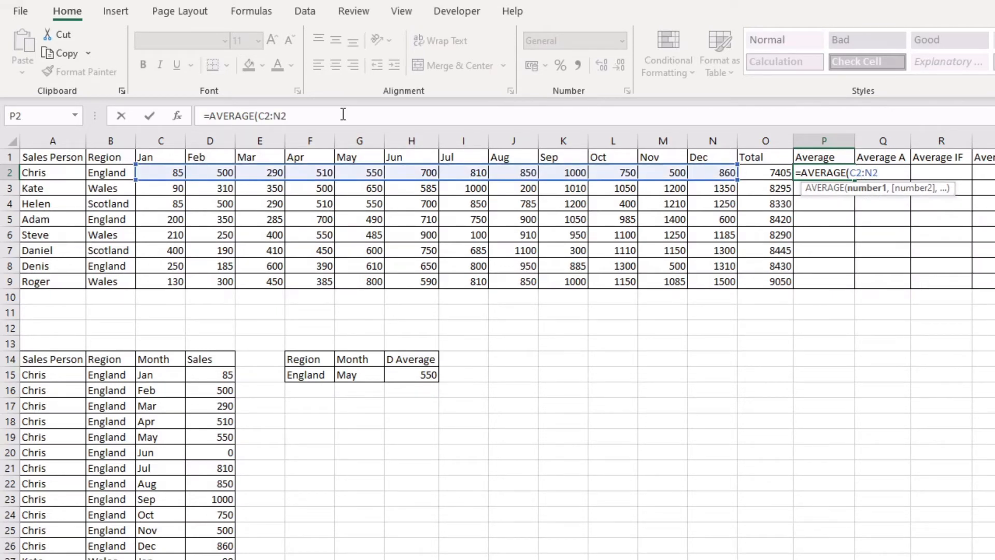
Step: Replace the range in P2's AVERAGE formula with the separate cells C2, E2, G2, I2, K2 and M2
key("BackSpace")
key("BackSpace")
key("BackSpace")
key("BackSpace")
key("BackSpace")
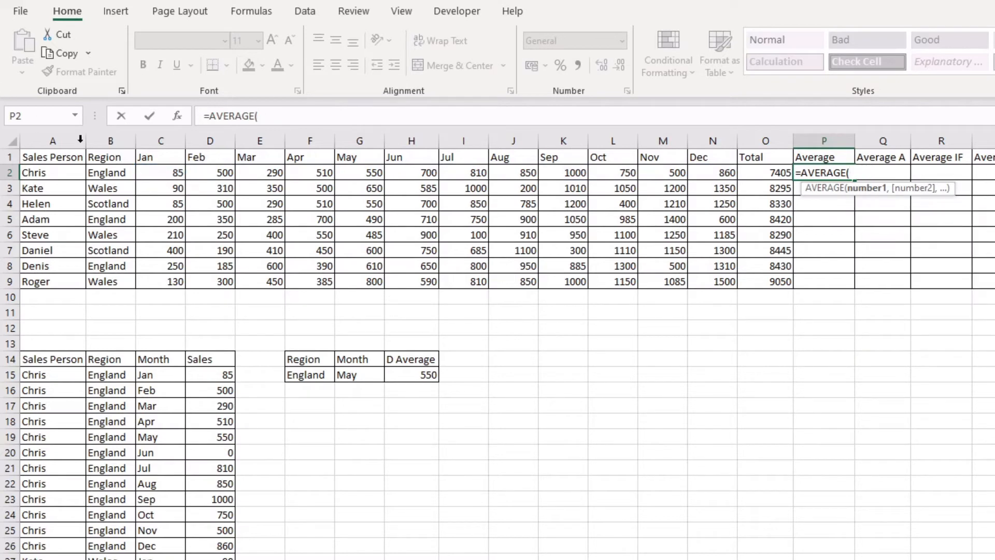
left_click(163, 172)
type(",")
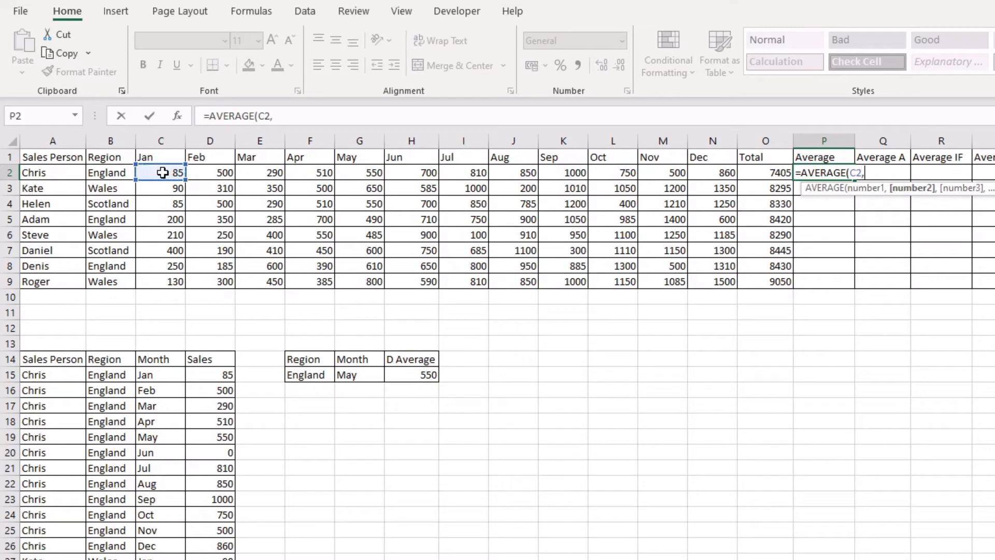
left_click(259, 173)
type(",")
left_click(363, 173)
type(",")
left_click(456, 172)
type(",")
left_click(570, 173)
type(",")
left_click(652, 172)
type(",")
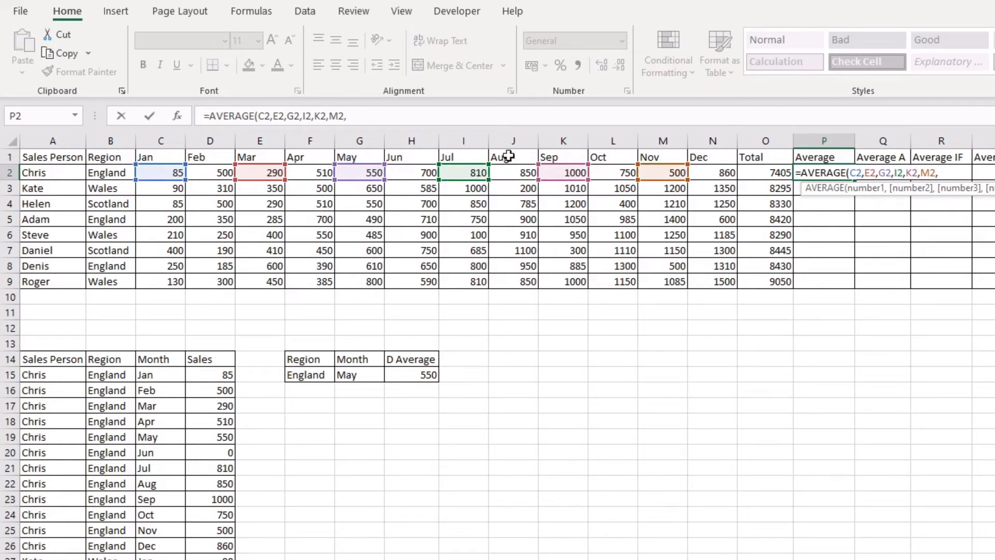
Step: Replace the individual cell references with the range C2:N2 and complete the AVERAGE formula in P2
left_click_drag(347, 115, 262, 115)
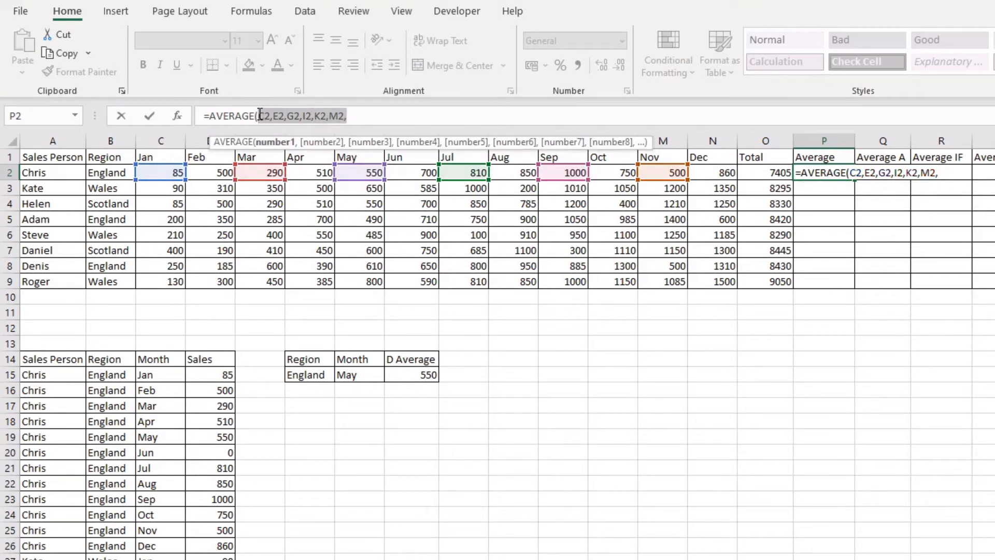
key("BackSpace")
left_click_drag(155, 172, 697, 171)
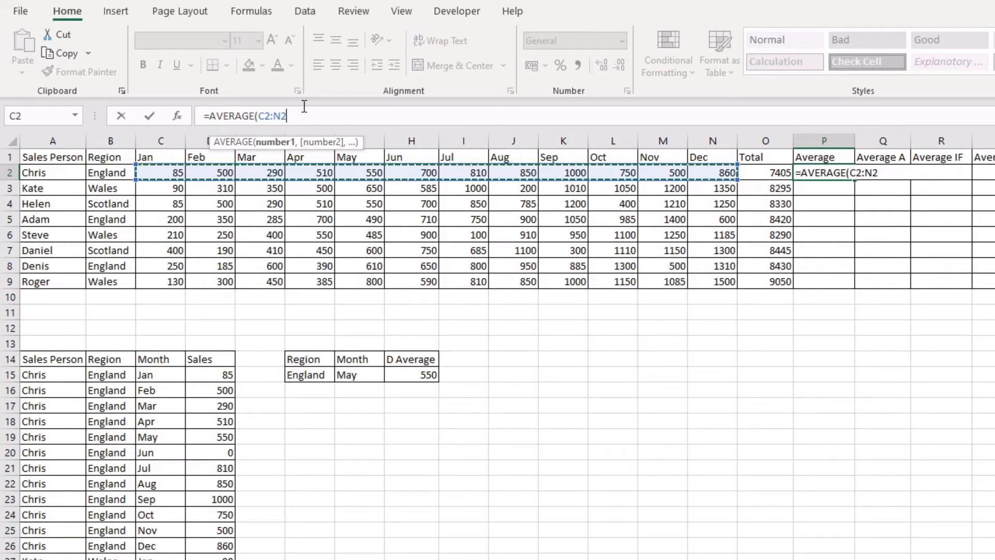
type(")")
key("Return")
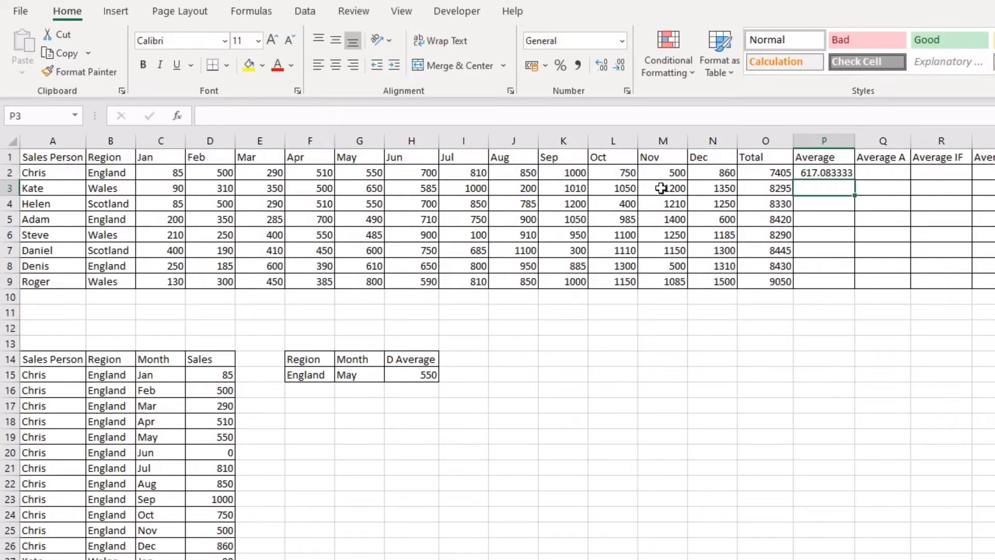
Step: Move the SUM/COUNT average formula from U2 into Q2, beside the AVERAGE result
left_click(823, 175)
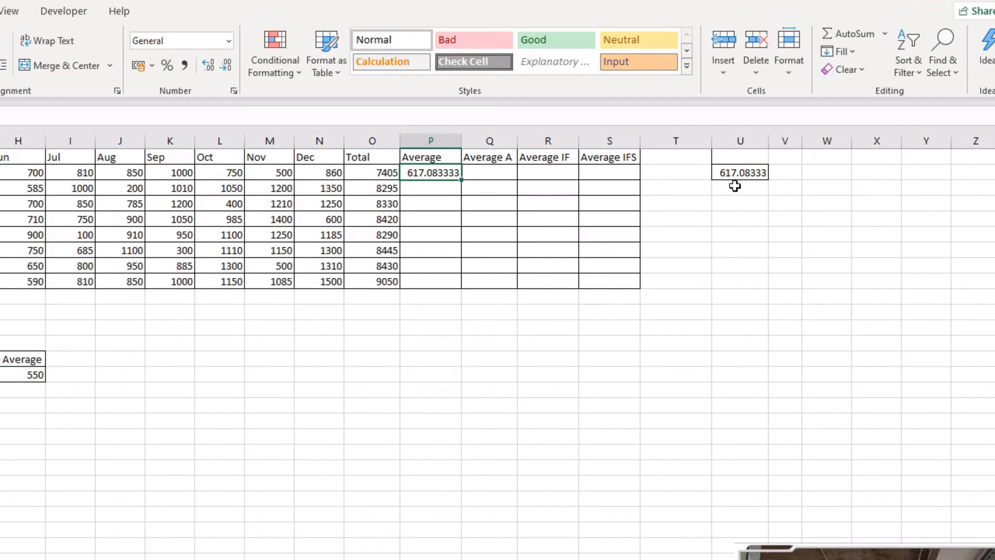
left_click(743, 176)
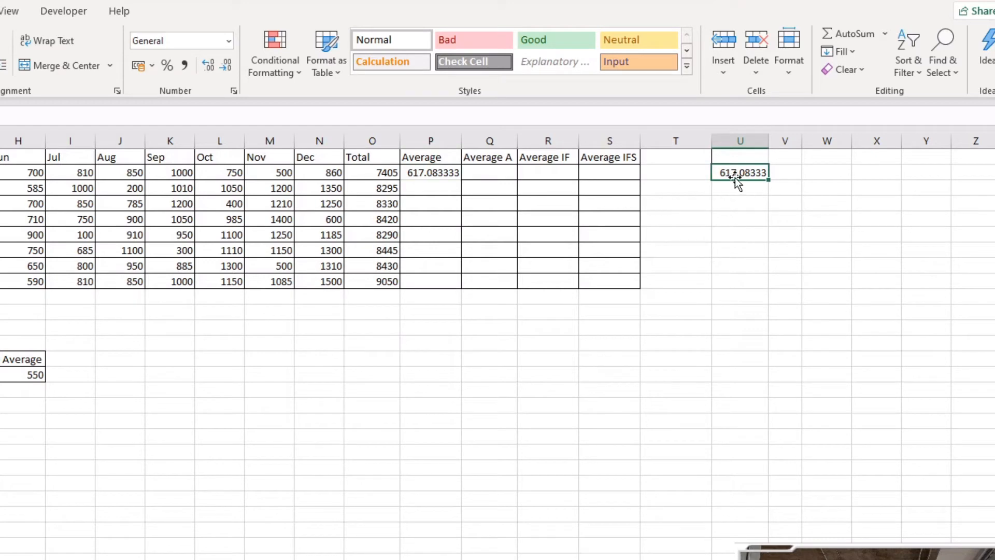
left_click_drag(736, 177, 514, 181)
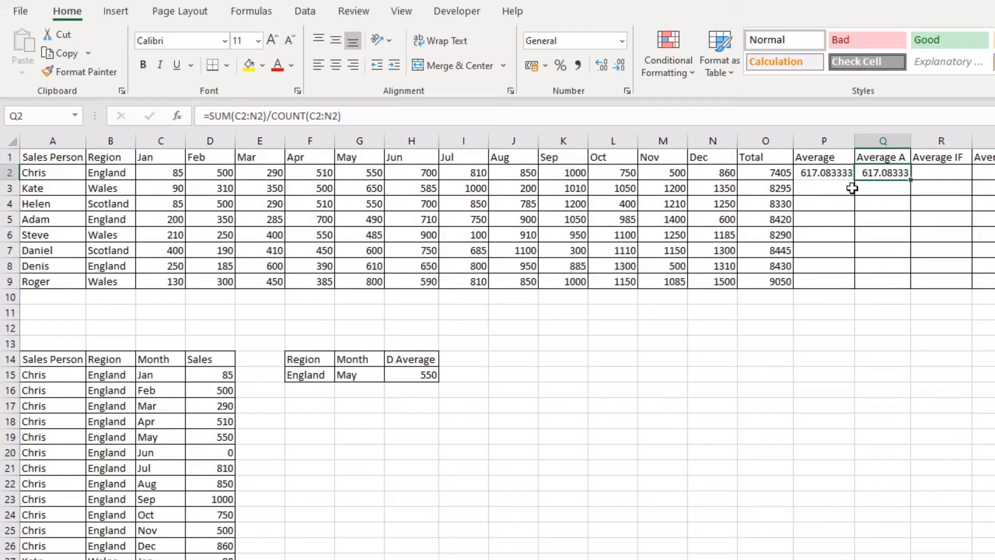
Step: Compare the formulas in P2 and Q2, and delete the contents of Q2
left_click(832, 173)
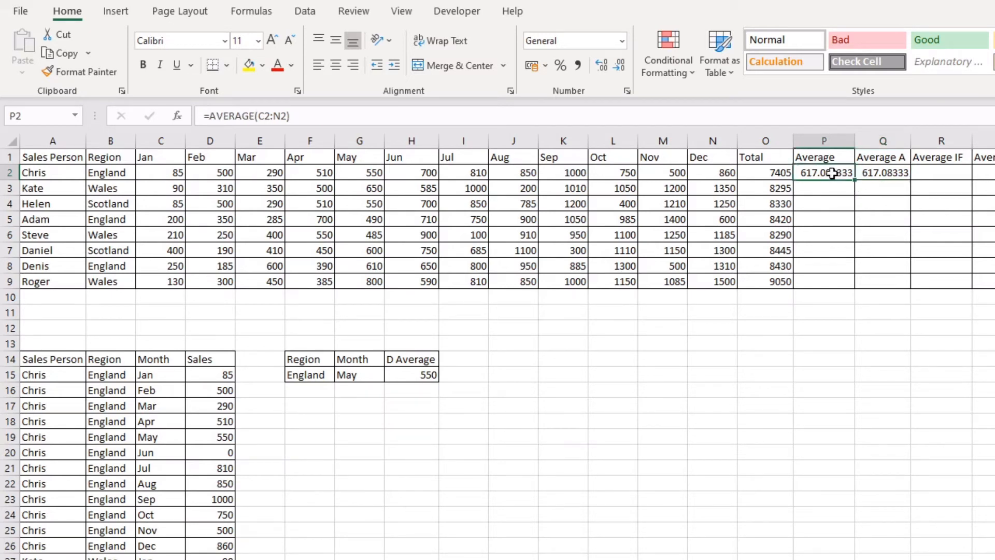
left_click(888, 176)
left_click(823, 173)
left_click(889, 173)
key("Delete")
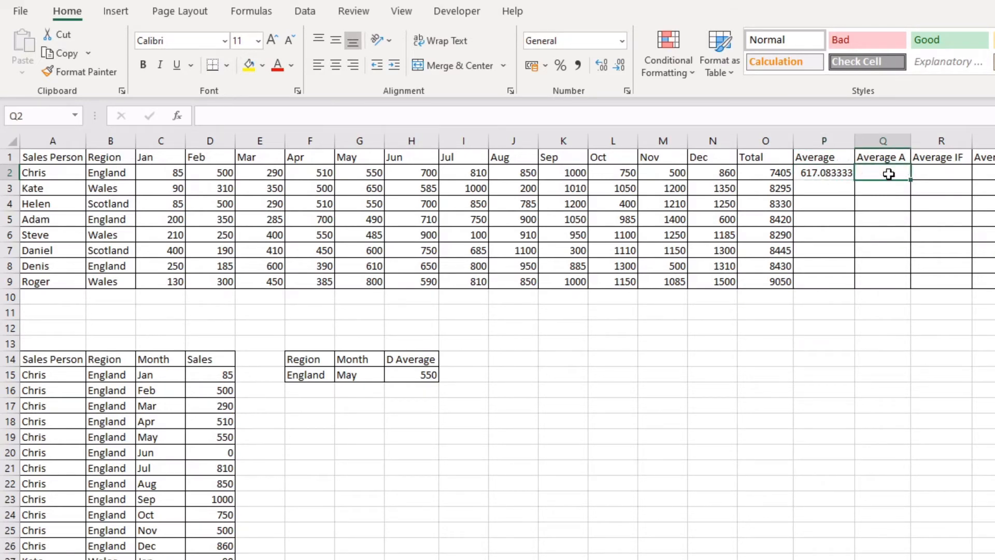
left_click(834, 167)
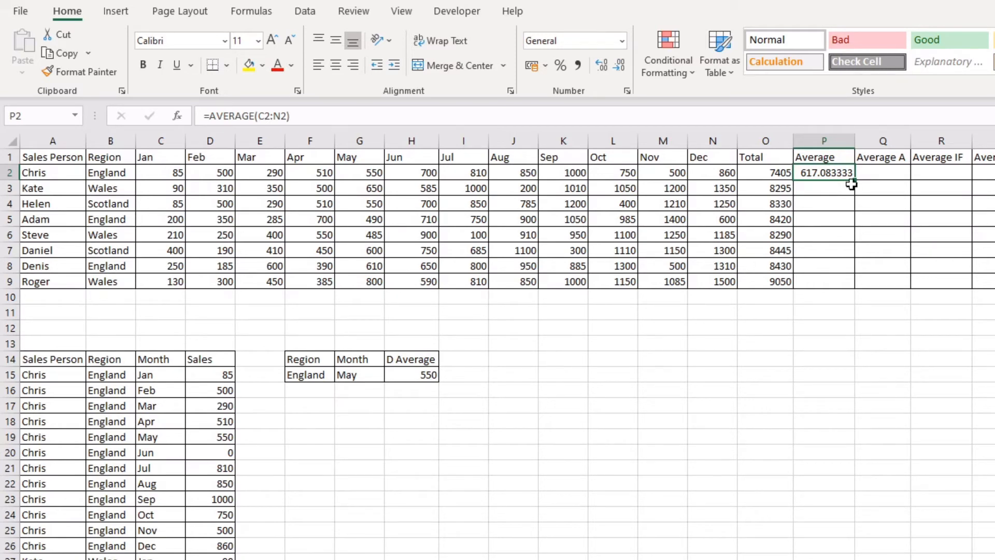
left_click(879, 172)
left_click(941, 169)
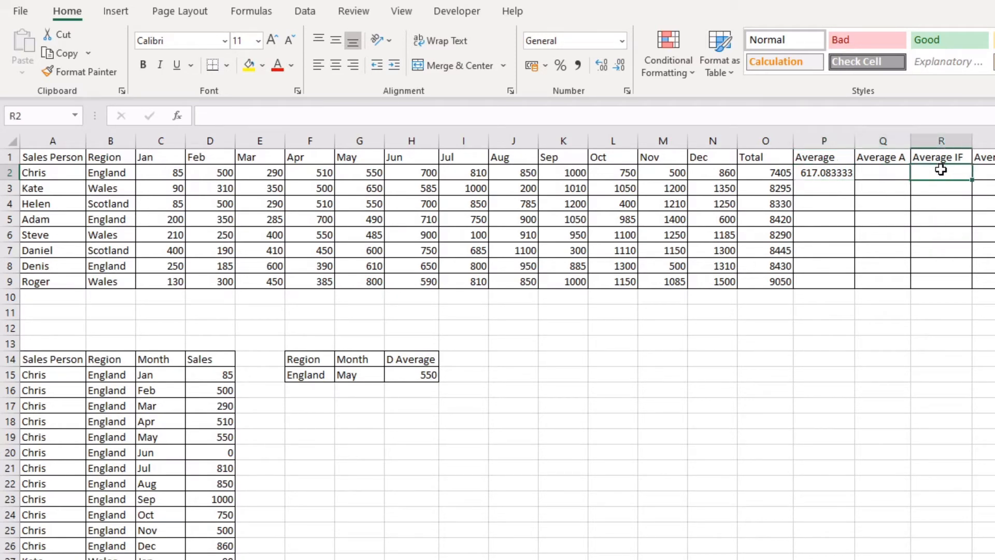
left_click(990, 172)
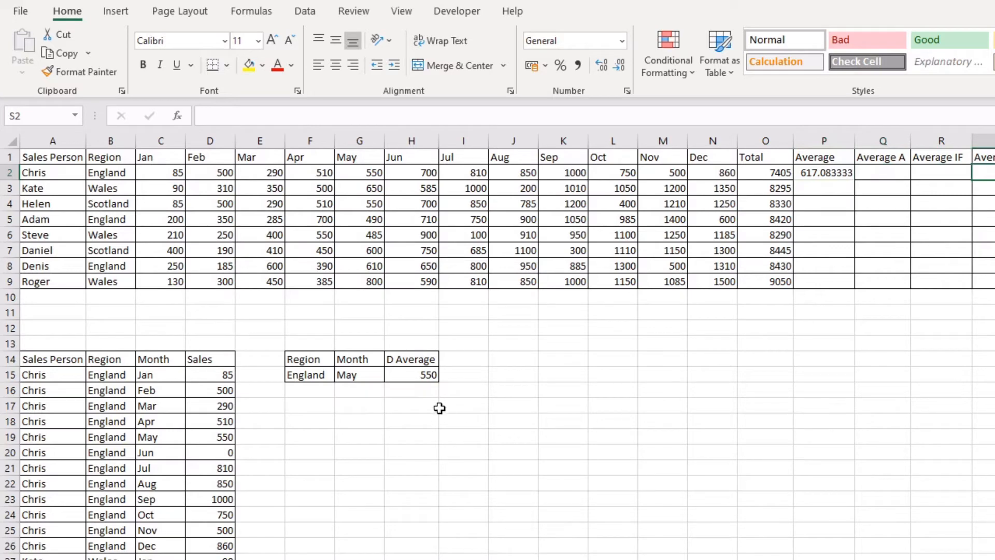
left_click(417, 375)
left_click(824, 202)
Step: Apply all borders to the average result in P2
left_click(838, 173)
left_click(229, 63)
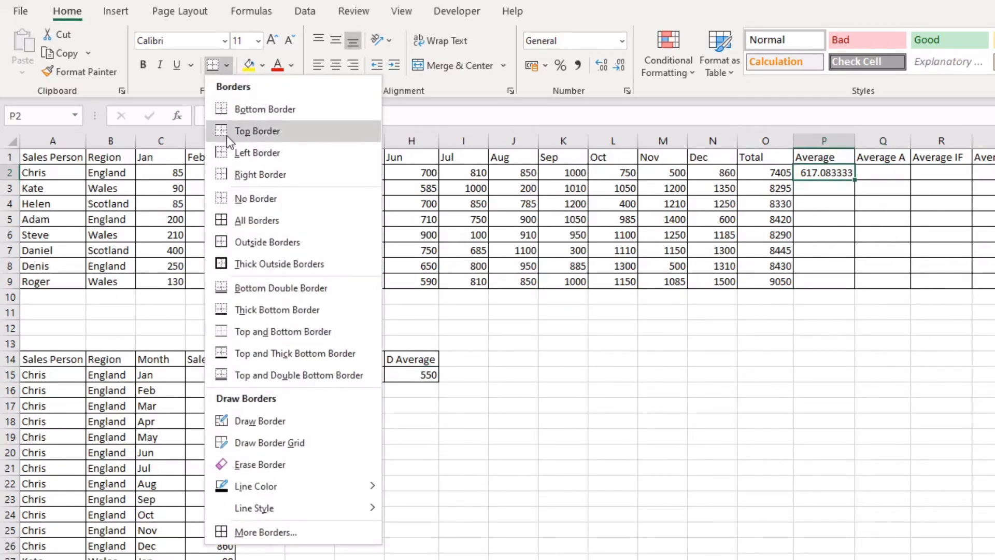
left_click(254, 226)
left_click(833, 305)
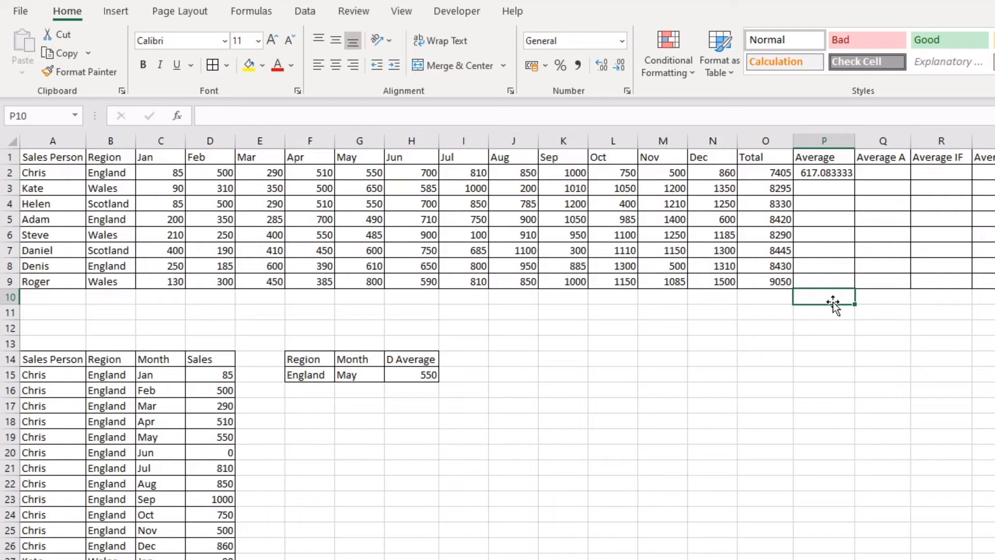
Step: Replace the June sales figure in H2 with N/A and check the AVERAGE formula in P2 against the range C2:N2
left_click(881, 172)
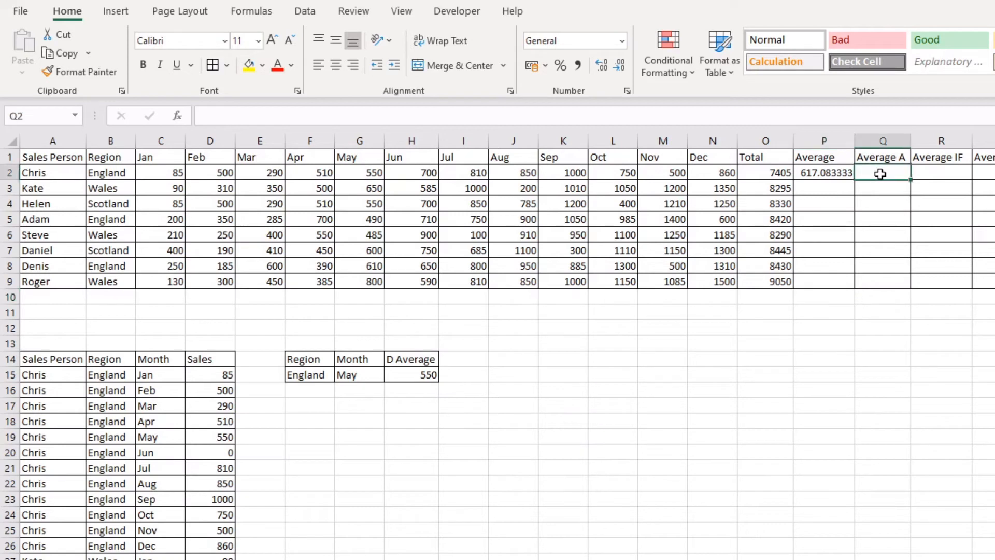
left_click(838, 175)
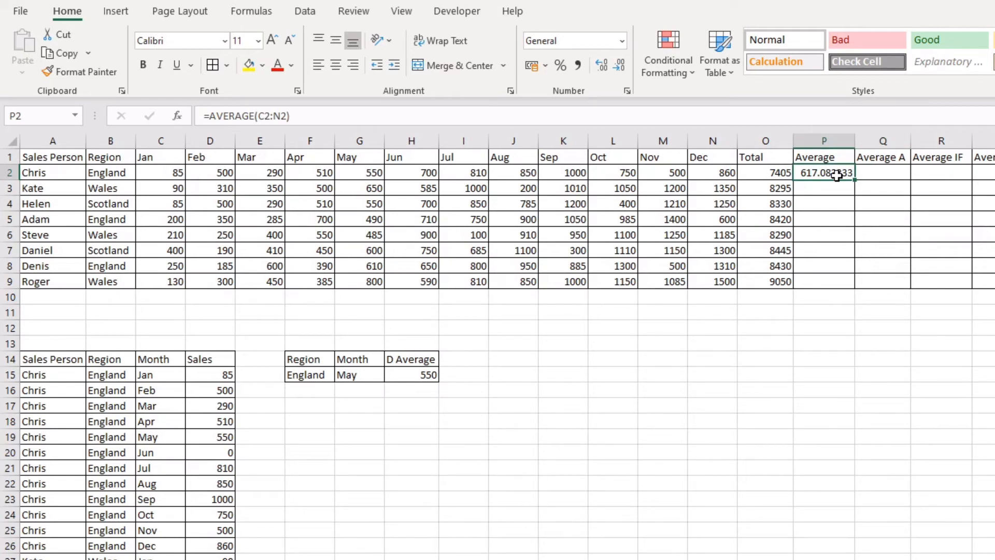
left_click(866, 173)
left_click(403, 172)
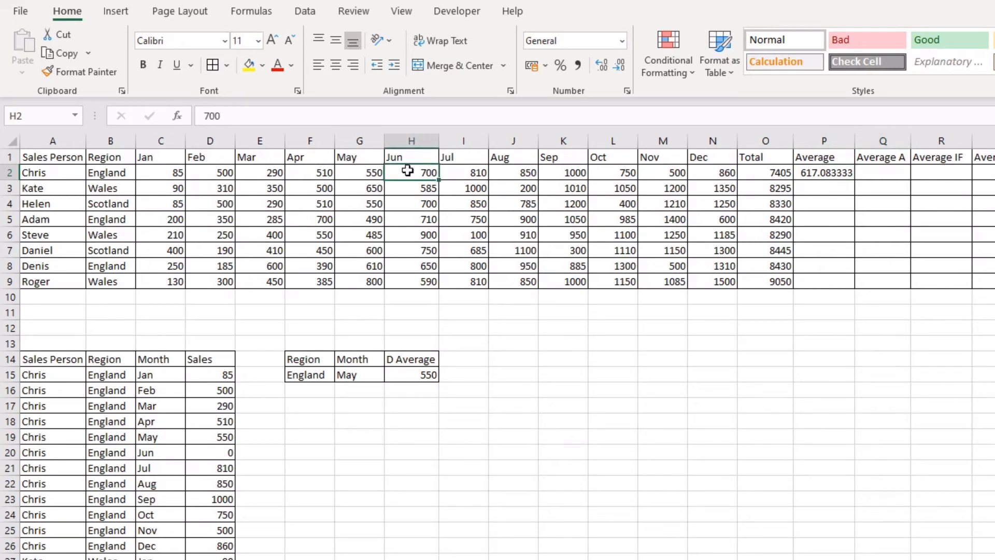
left_click(54, 175)
left_click(418, 172)
type("N/A")
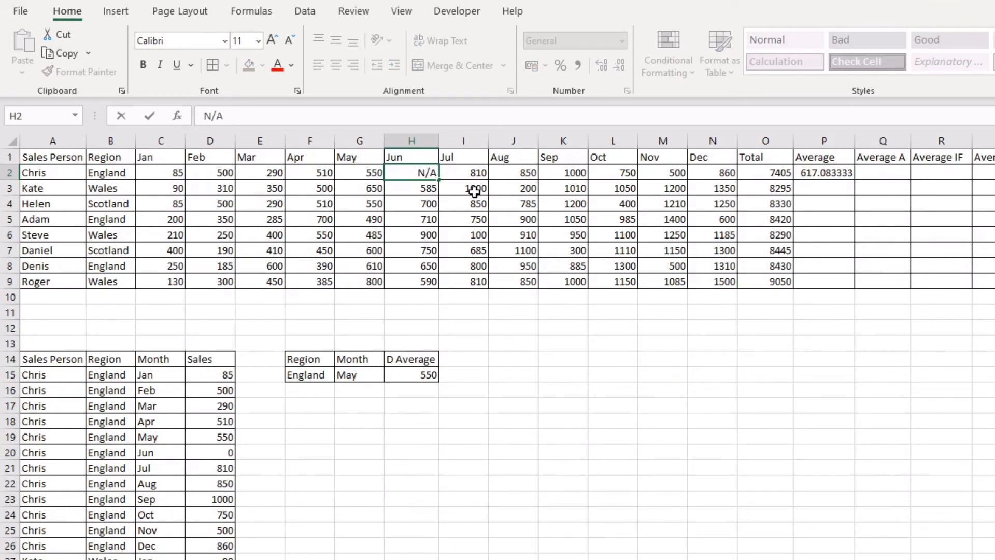
key("Return")
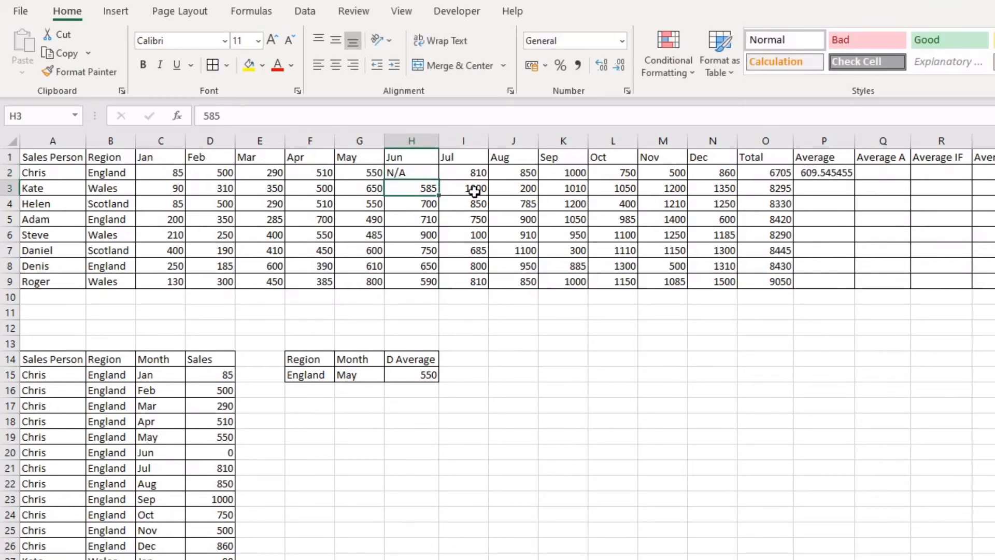
left_click(426, 171)
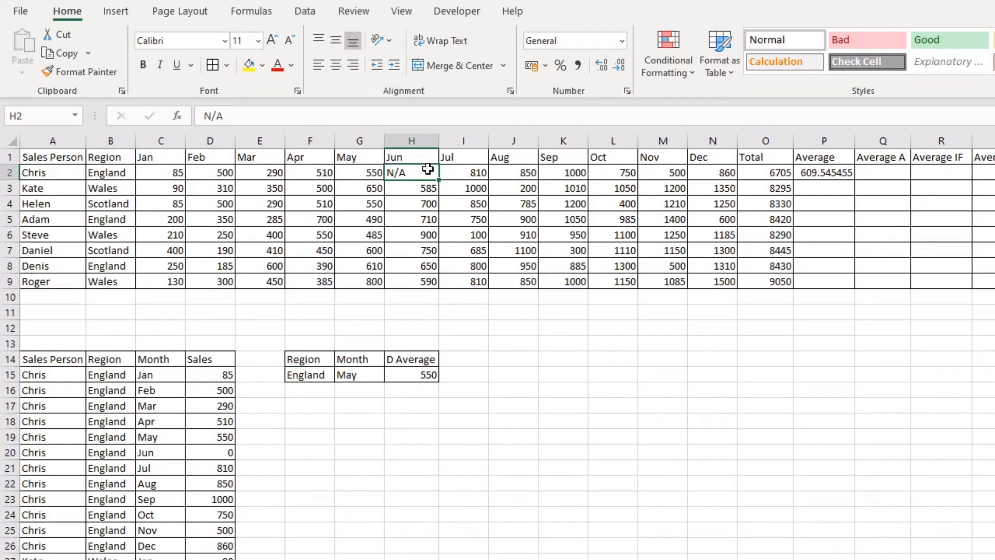
left_click(837, 171)
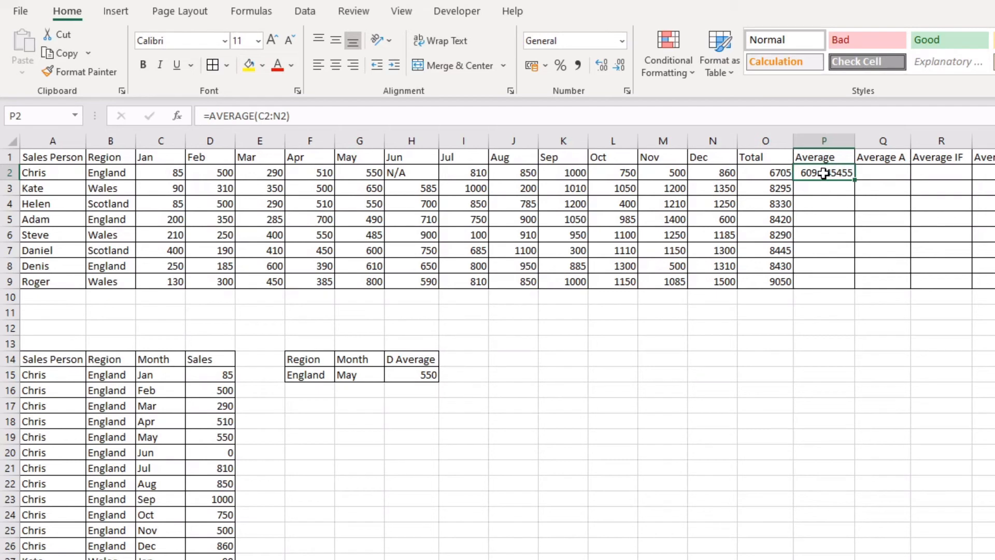
left_click_drag(177, 172, 702, 169)
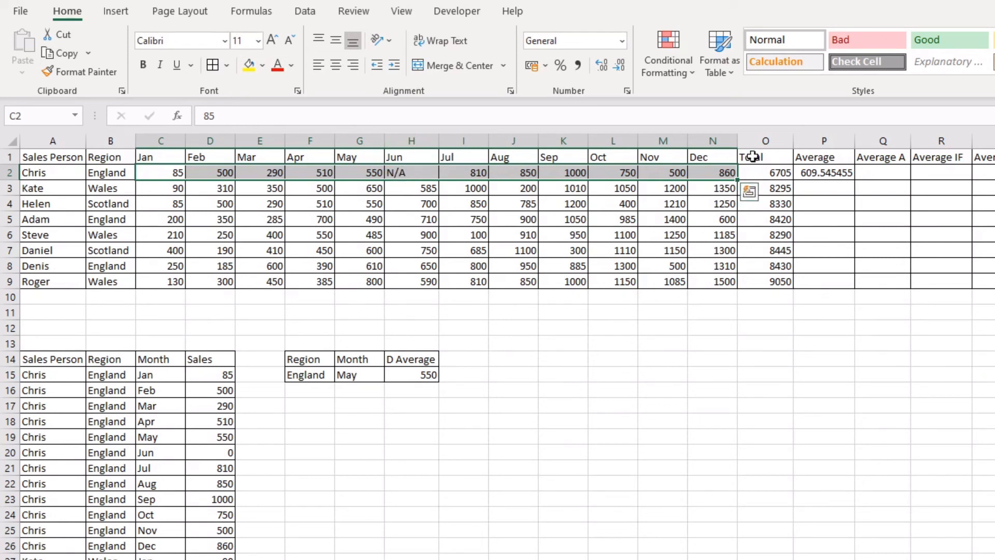
Step: Enter an AVERAGEA formula over C2:N2 in Q2, in the Average A column
left_click(875, 172)
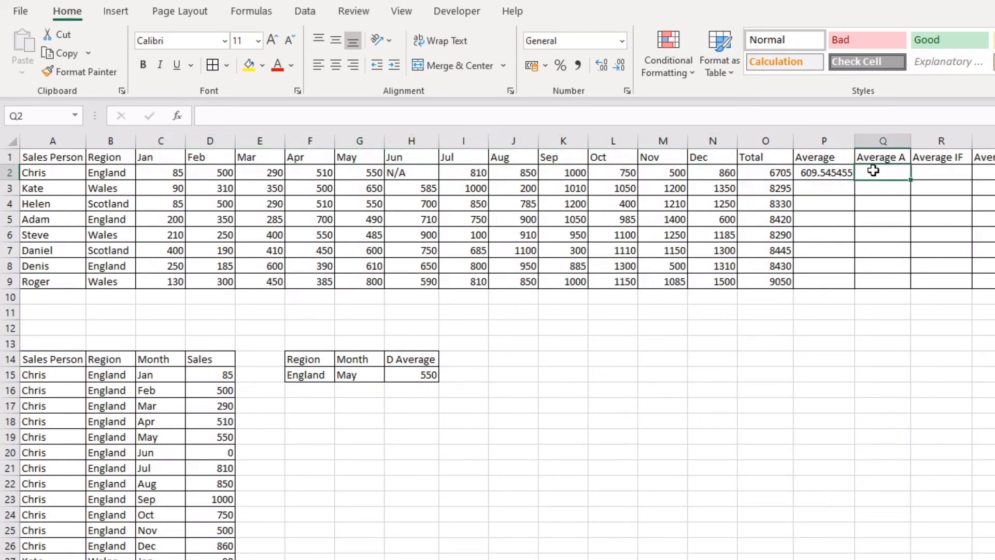
type("=averagea")
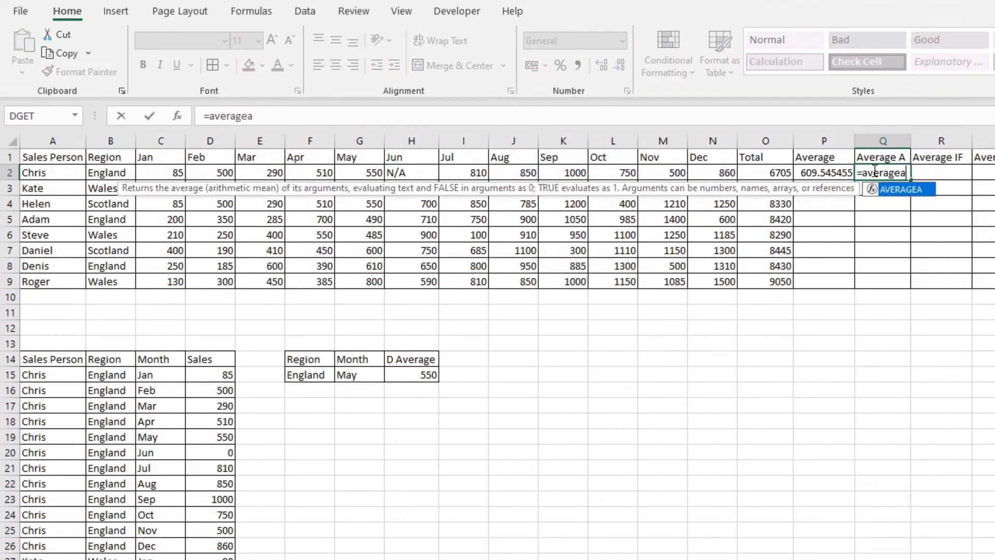
type("(")
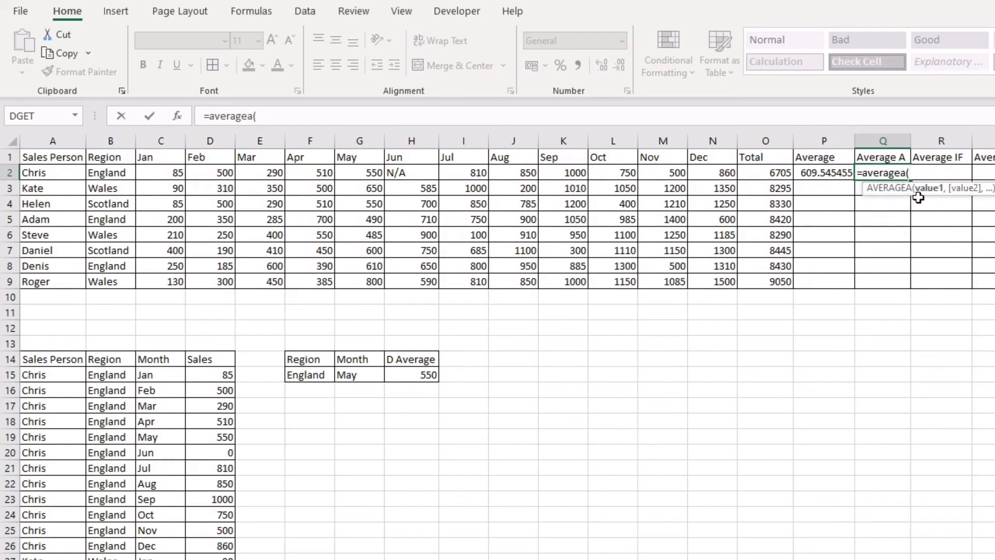
left_click_drag(158, 171, 718, 174)
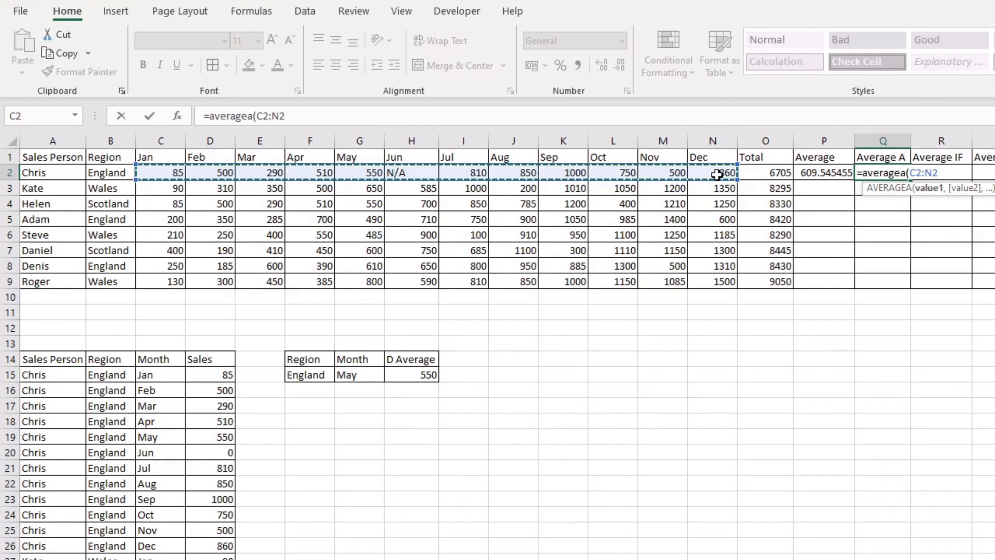
type(")")
key("Return")
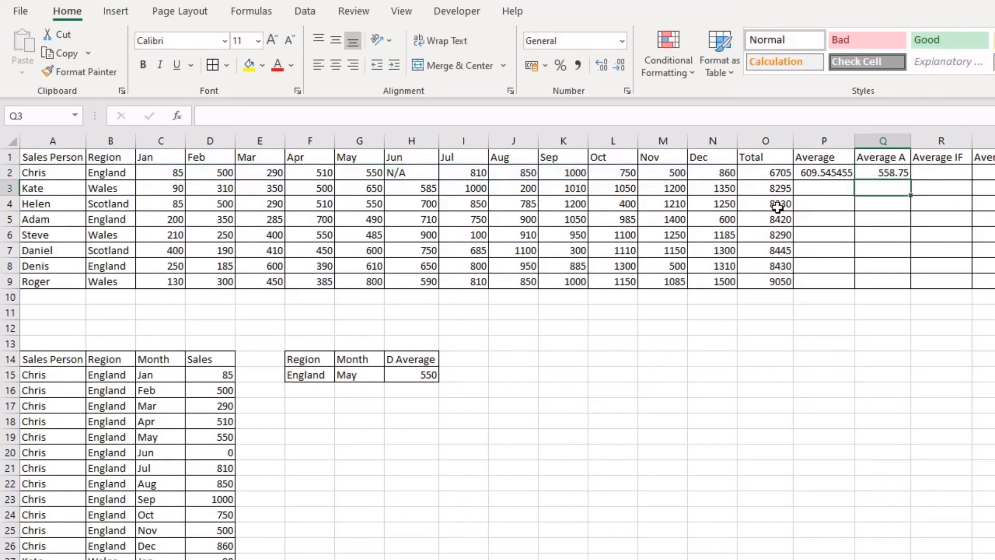
Step: Compare the AVERAGE formula in P2 with the AVERAGEA formula in Q2, checking the monthly values C2:N2 and the text entry in H2
left_click(865, 173)
left_click(836, 176)
left_click(861, 177)
left_click(850, 180)
left_click(865, 181)
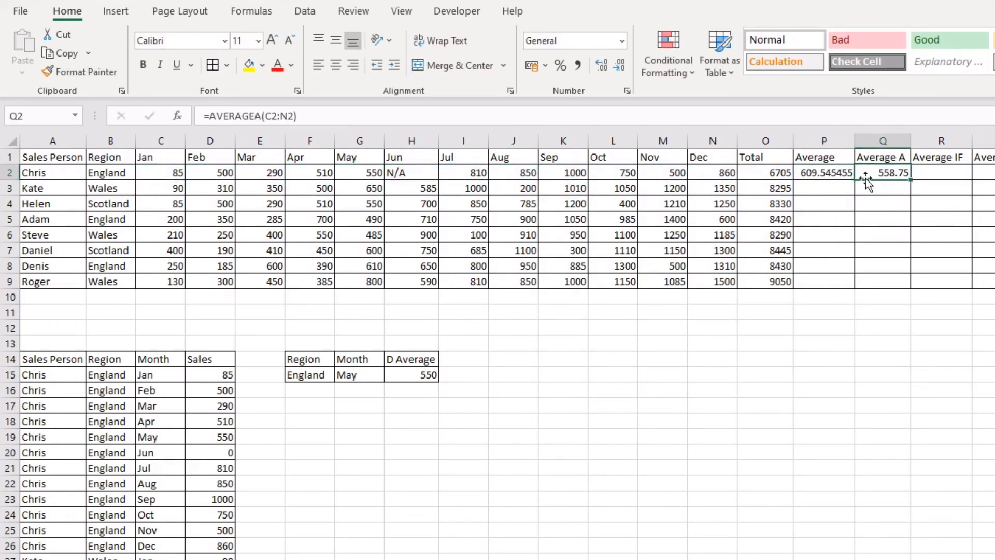
left_click(839, 174)
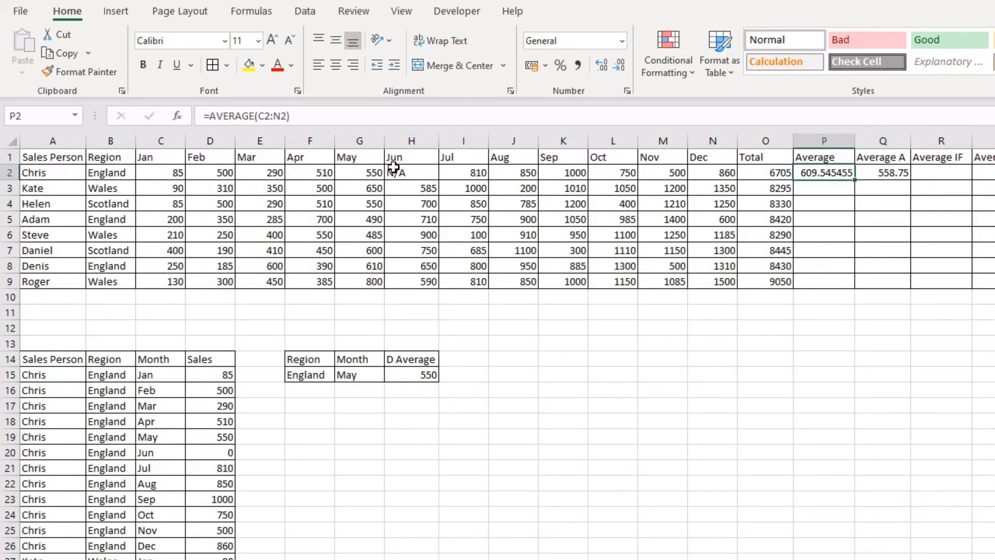
left_click(887, 174)
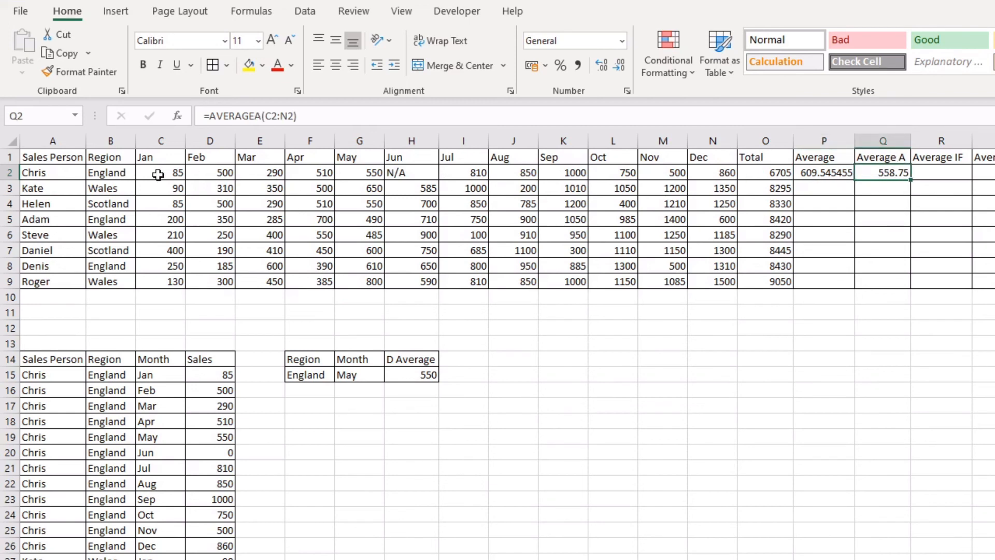
left_click_drag(158, 175, 705, 180)
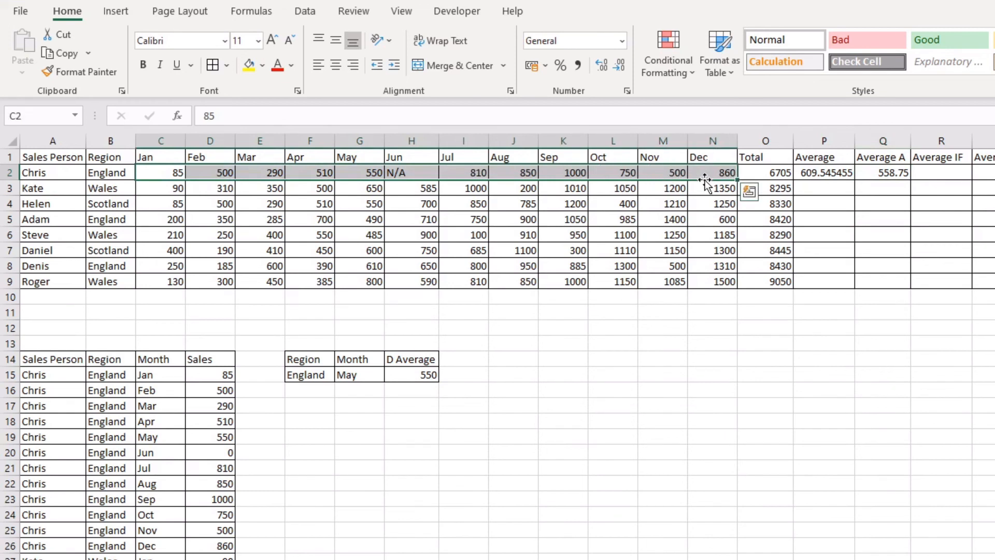
left_click(397, 174)
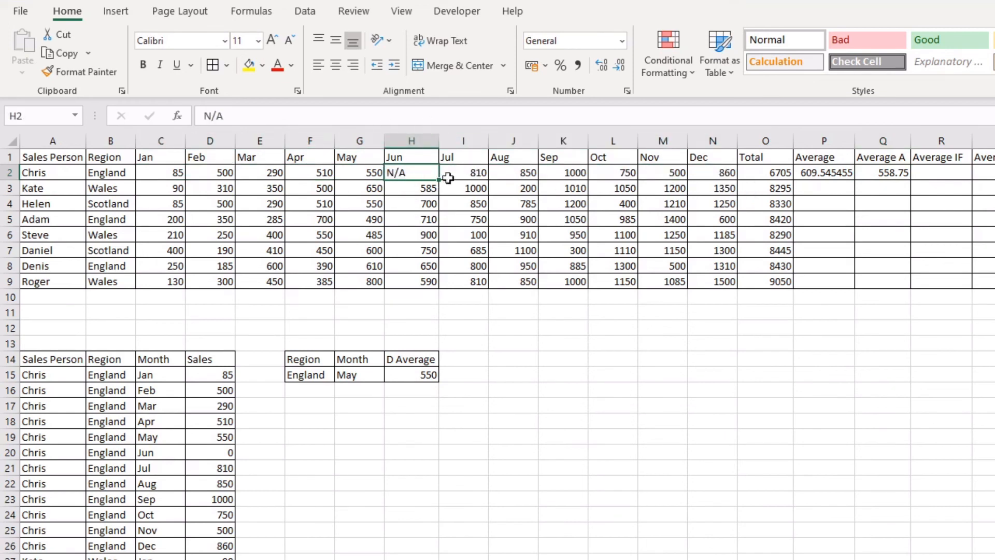